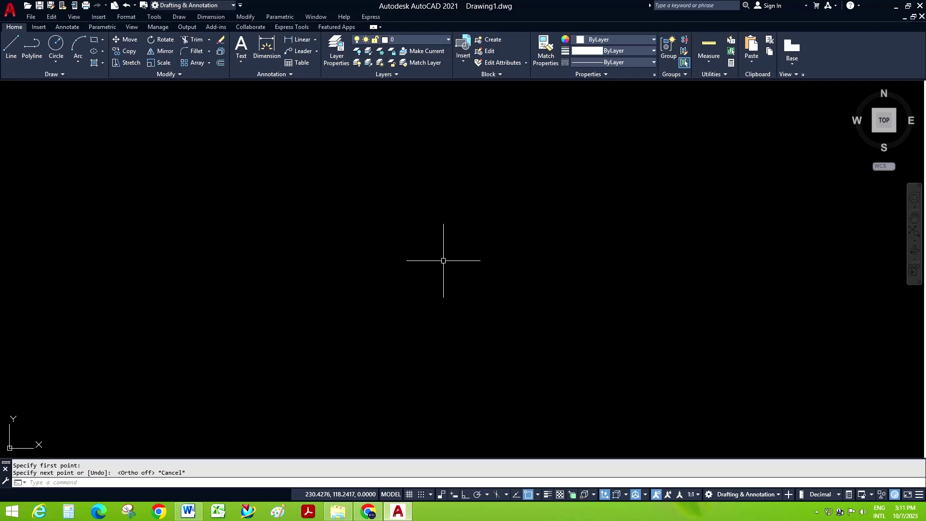
# - Toggle the drawing grid on, off, and back on from the status bar
pyautogui.click(409, 493)
pyautogui.click(412, 495)
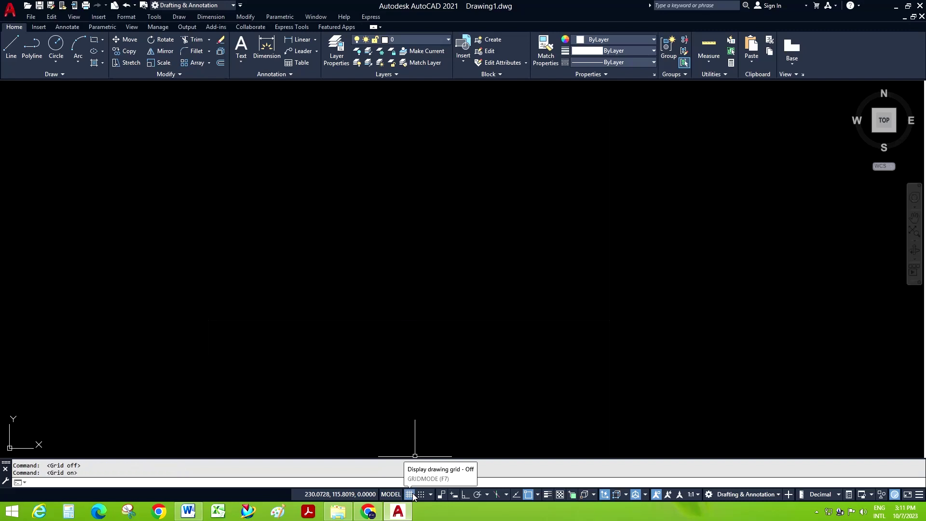
pyautogui.click(413, 495)
pyautogui.rightClick(413, 495)
pyautogui.click(424, 481)
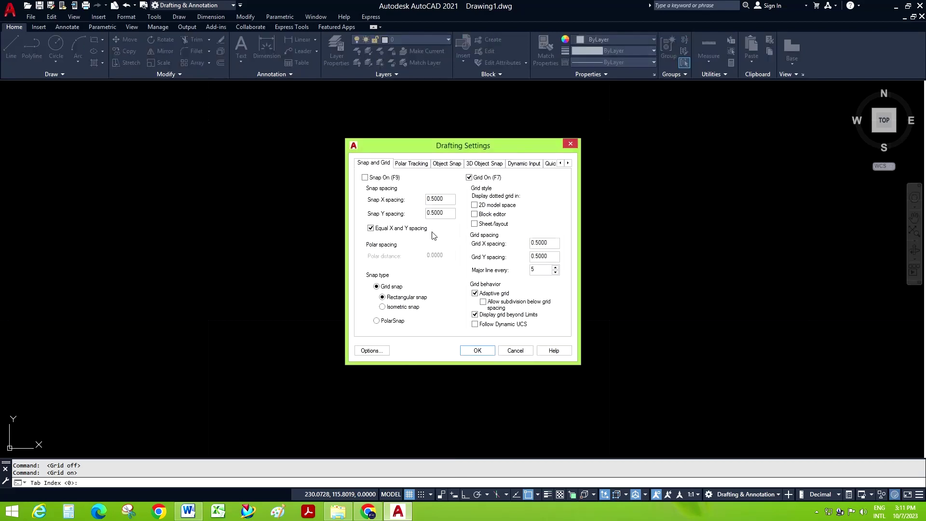
pyautogui.doubleClick(439, 213)
pyautogui.click(522, 352)
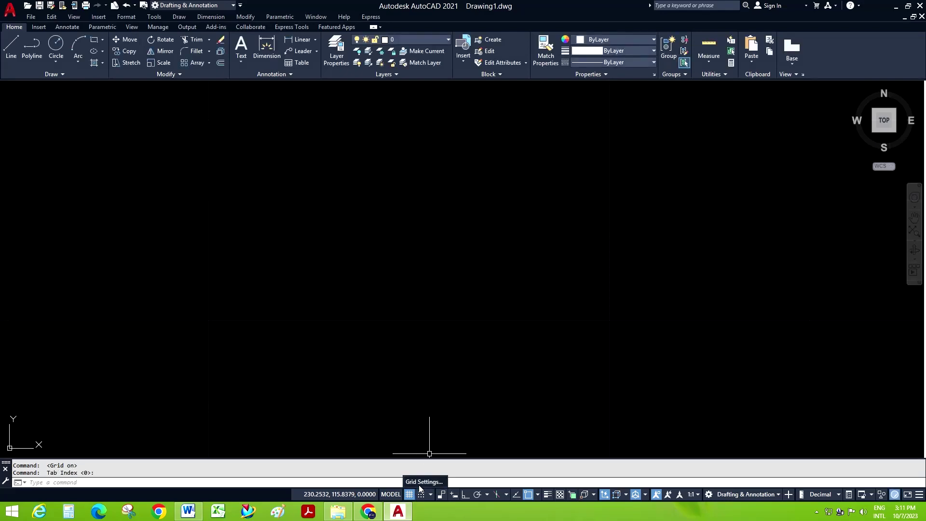
pyautogui.click(423, 481)
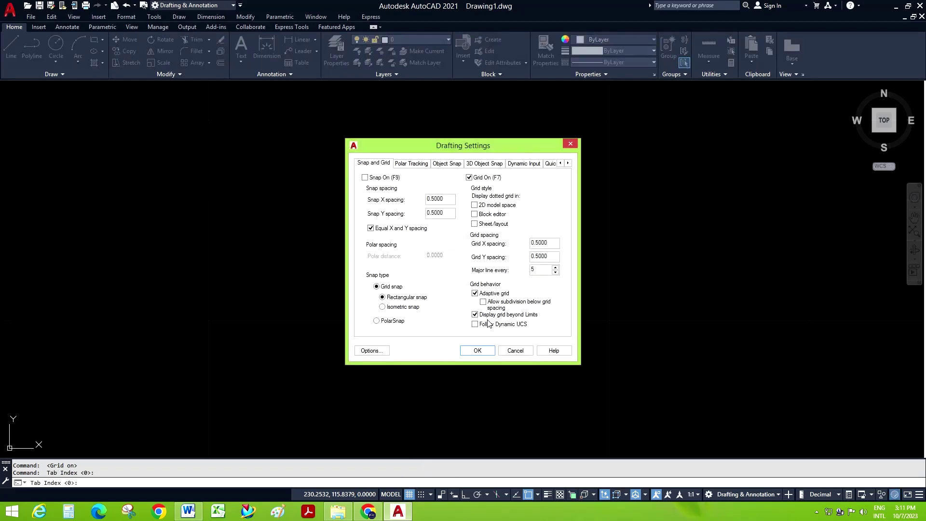
pyautogui.click(571, 144)
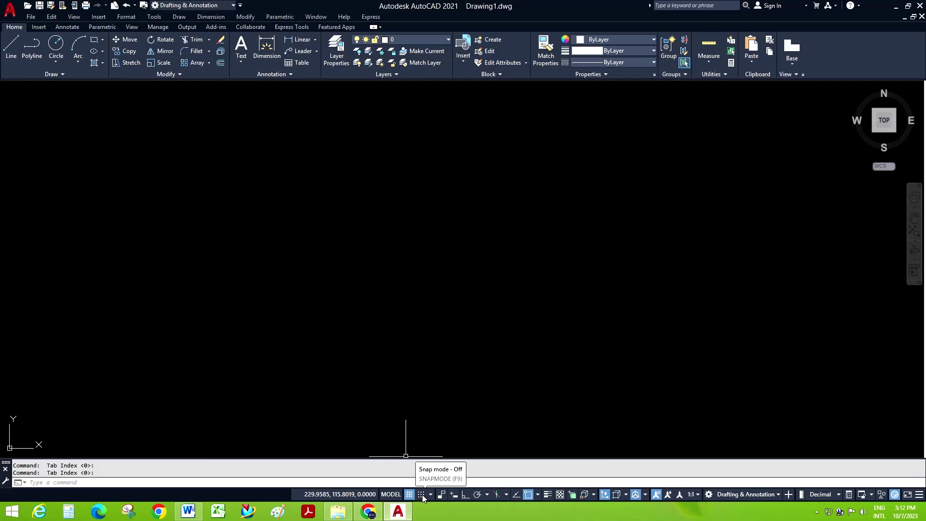
# - Turn snap on, start the Line command, then switch snap and the grid off
pyautogui.click(422, 494)
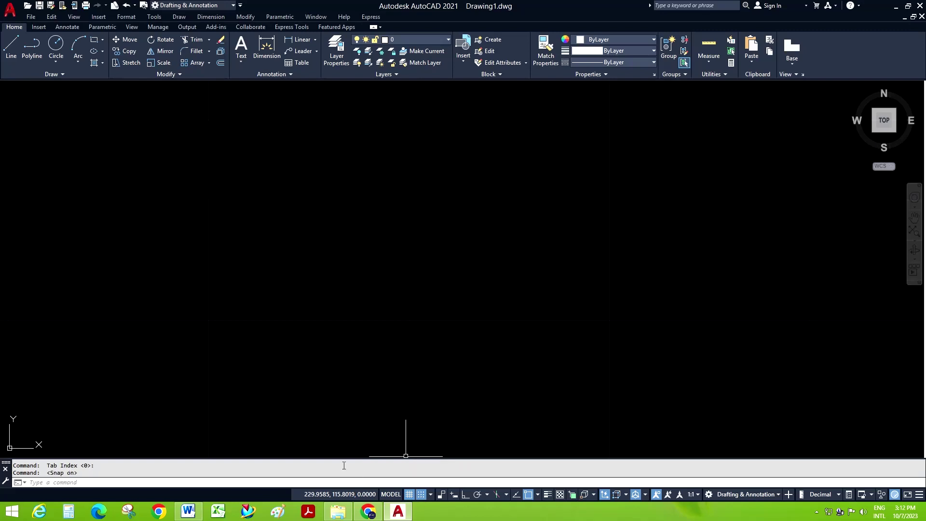
pyautogui.click(10, 47)
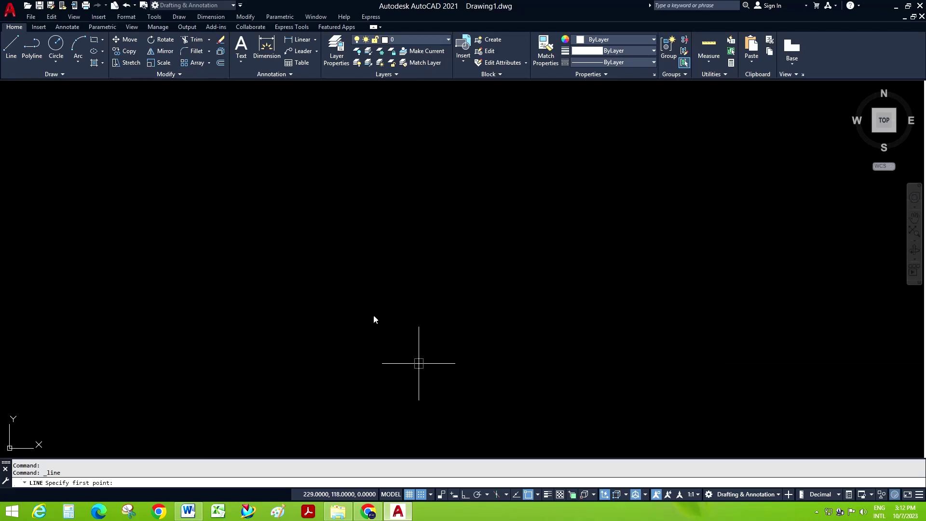
pyautogui.click(421, 495)
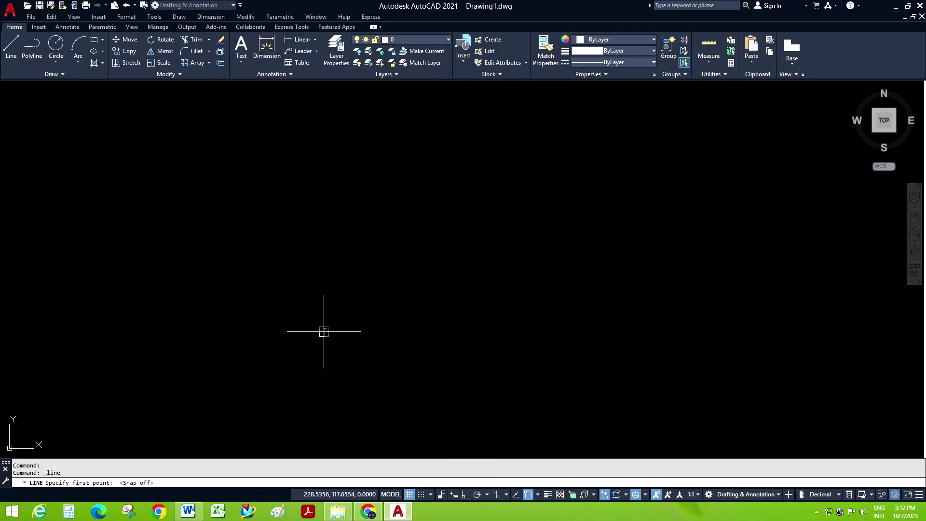
pyautogui.click(409, 493)
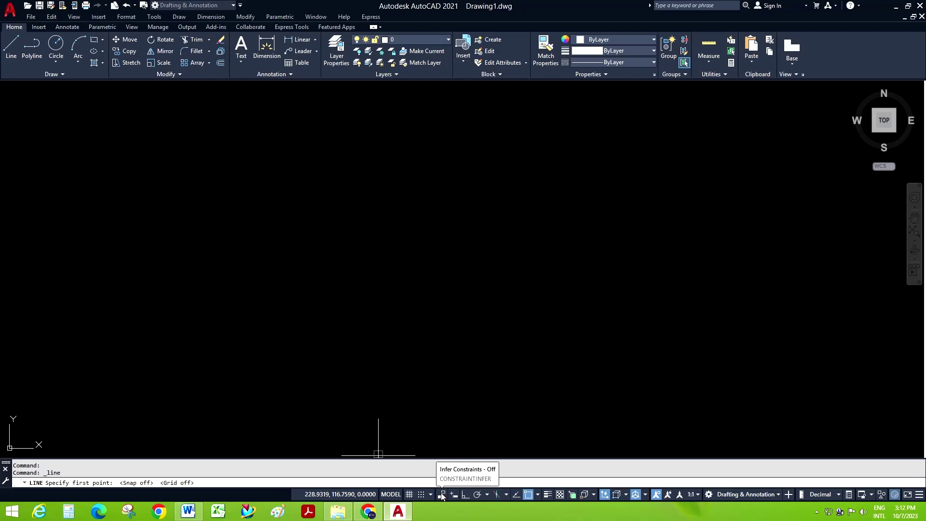
# - With Infer Constraints and Ortho on, draw a vertical line
pyautogui.click(442, 495)
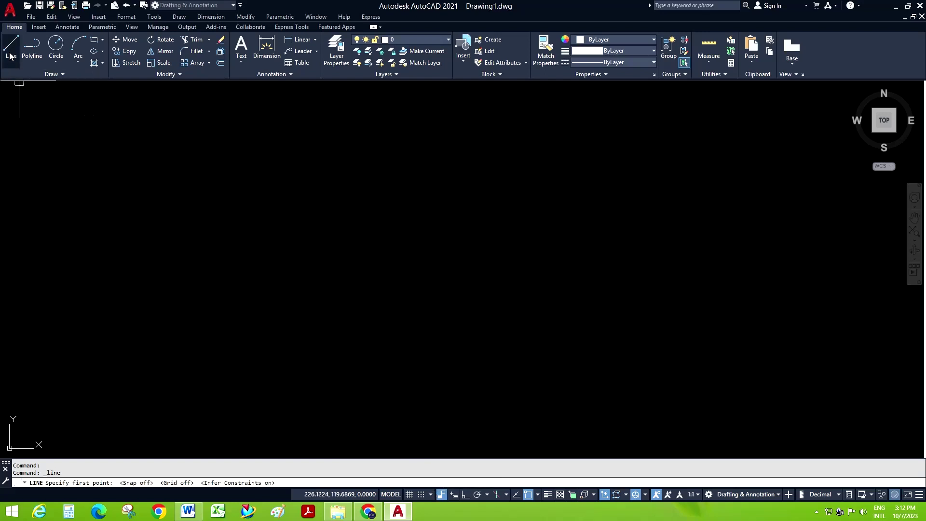
pyautogui.click(302, 354)
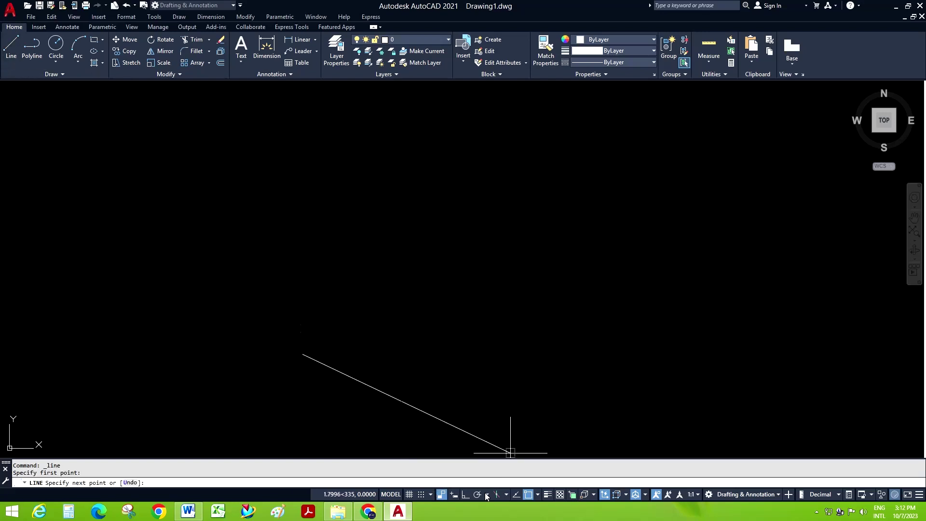
pyautogui.press('F8')
pyautogui.click(307, 193)
pyautogui.press('Escape')
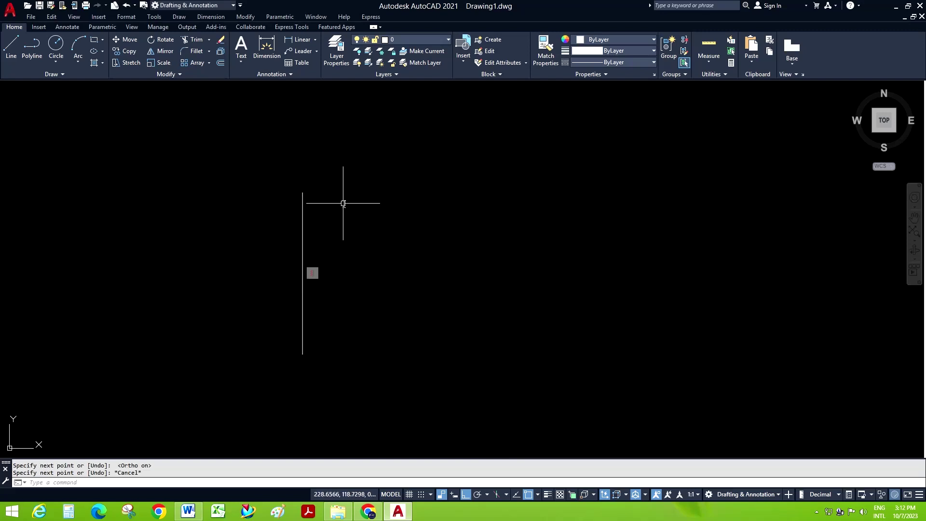
pyautogui.scroll(4, 315, 296)
pyautogui.scroll(-4, 316, 296)
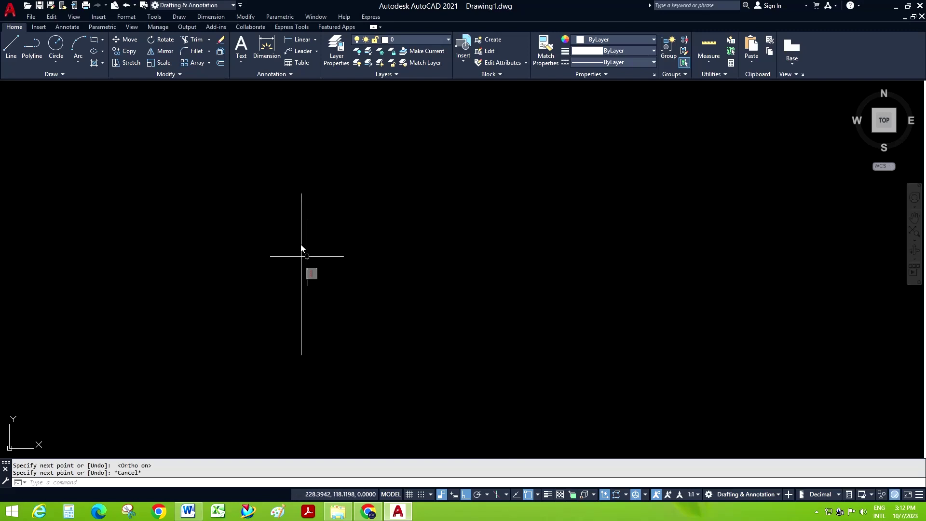
# - Draw a separate horizontal line with Ortho still on
pyautogui.click(11, 48)
pyautogui.click(414, 297)
pyautogui.click(610, 314)
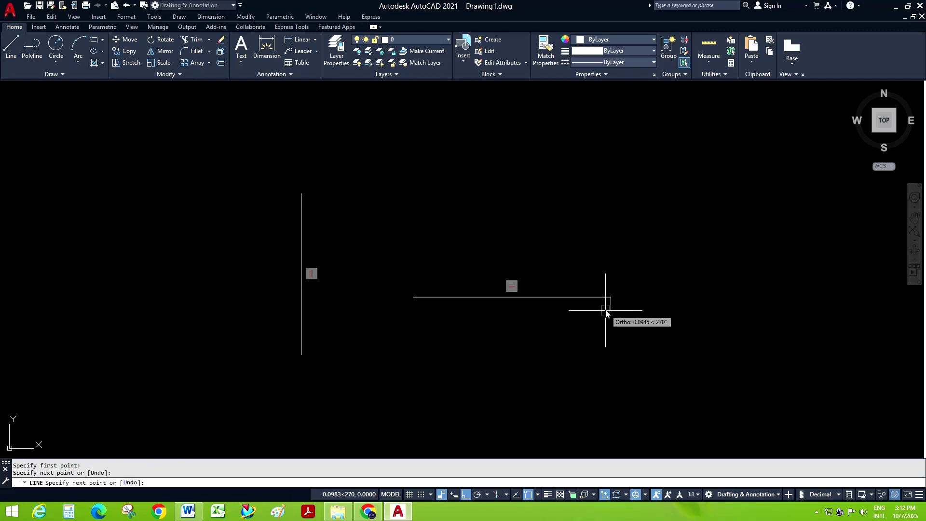
pyautogui.press('Escape')
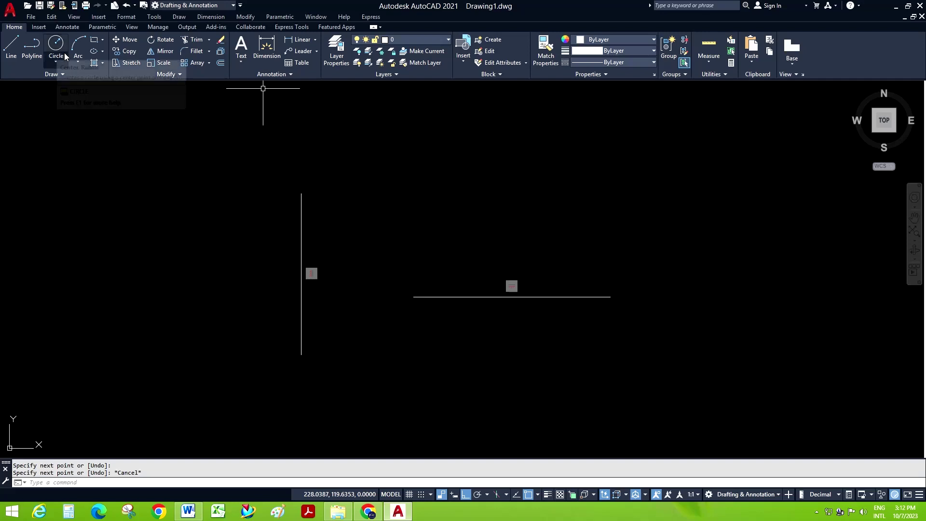
# - Draw a rectangle, and a circle centred on the horizontal line
pyautogui.click(94, 42)
pyautogui.click(73, 197)
pyautogui.click(236, 291)
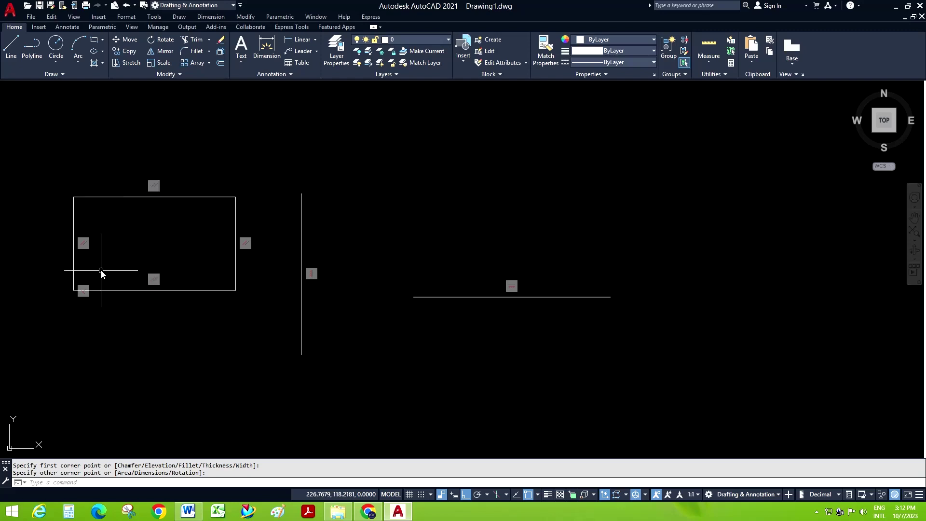
pyautogui.moveTo(85, 291)
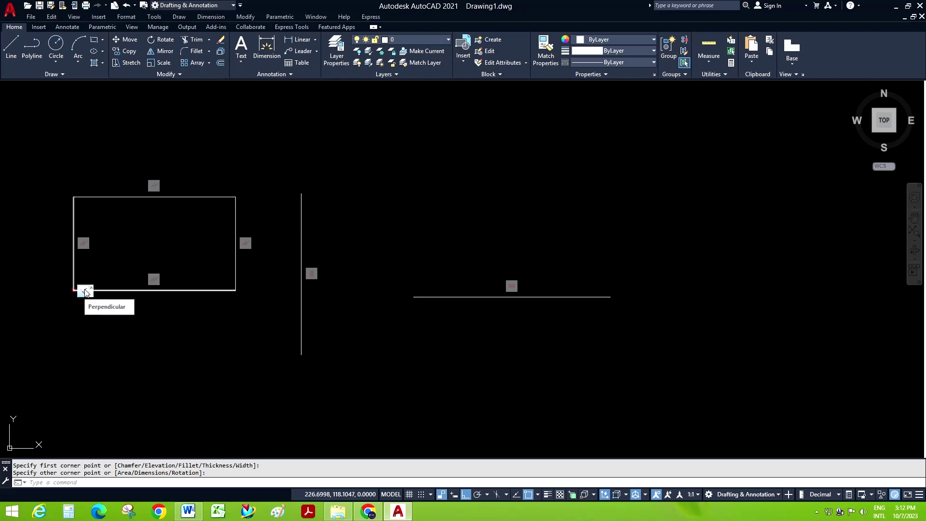
pyautogui.click(56, 45)
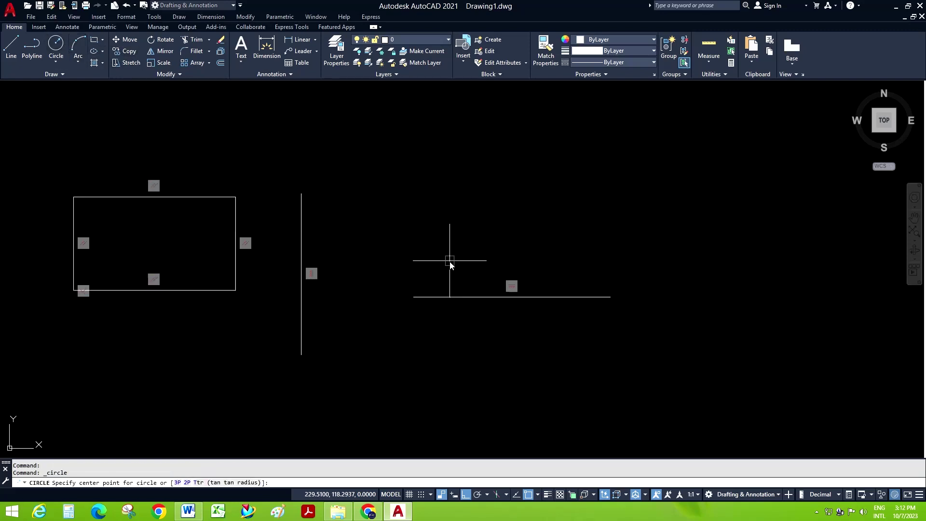
pyautogui.click(447, 297)
pyautogui.click(447, 236)
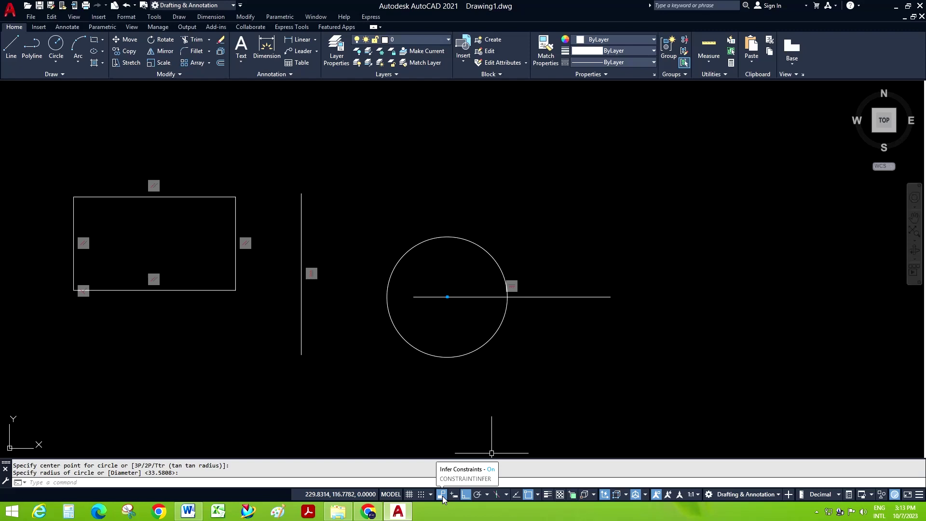
# - Window-select the rectangle, vertical line and circle, and delete them
pyautogui.click(46, 126)
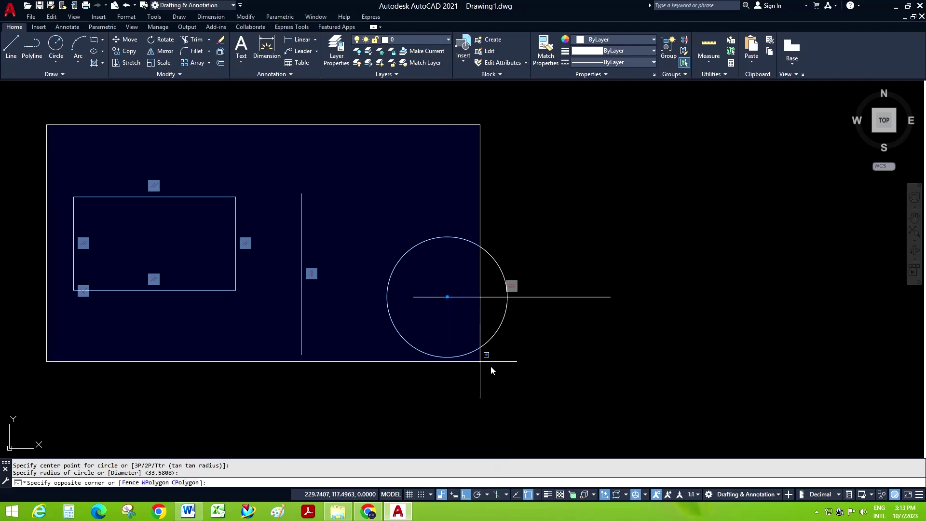
pyautogui.click(610, 390)
pyautogui.press('Delete')
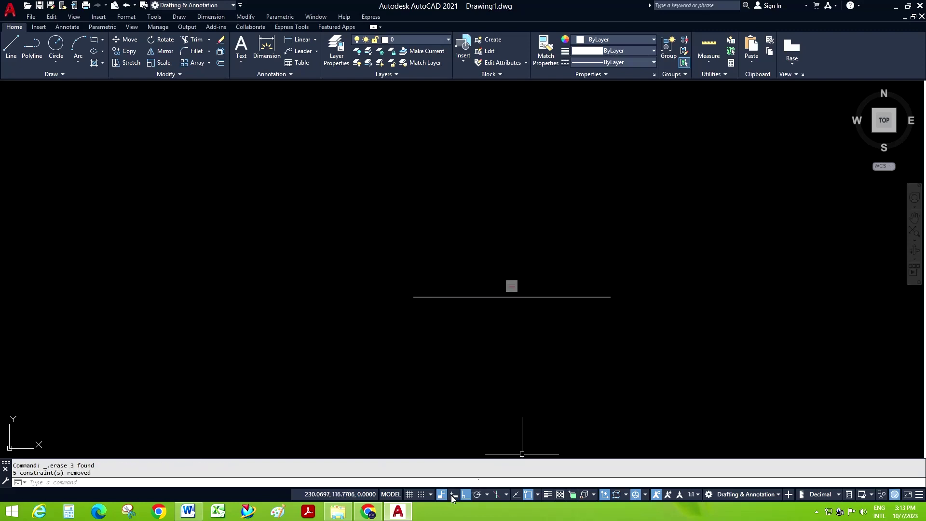
# - Turn off Infer Constraints and erase the remaining horizontal line
pyautogui.click(441, 493)
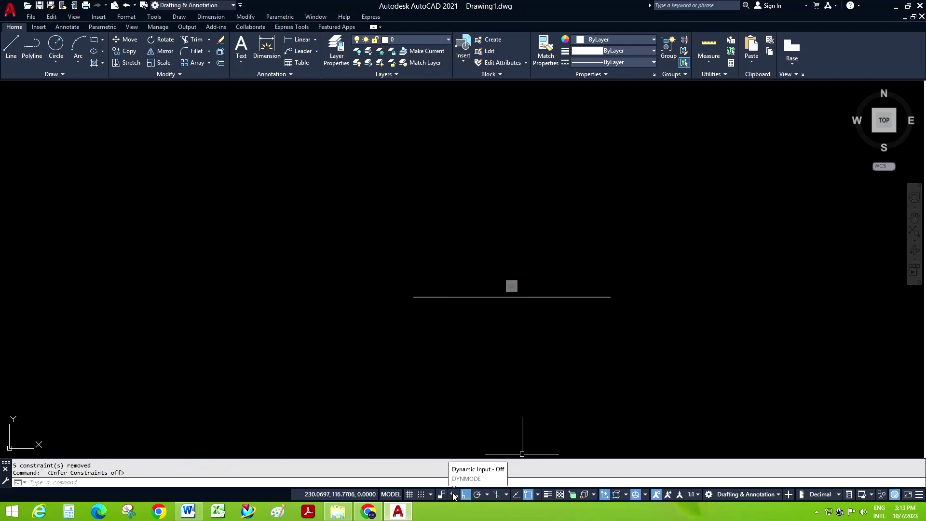
pyautogui.click(378, 231)
pyautogui.click(663, 351)
pyautogui.press('Delete')
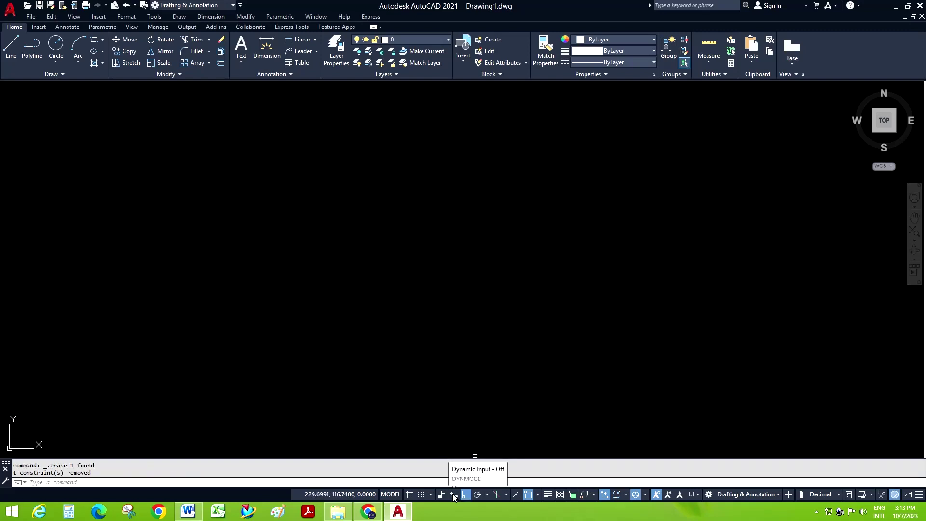
# - With dynamic input on, begin a test line, turn Ortho off, then cancel it
pyautogui.click(453, 494)
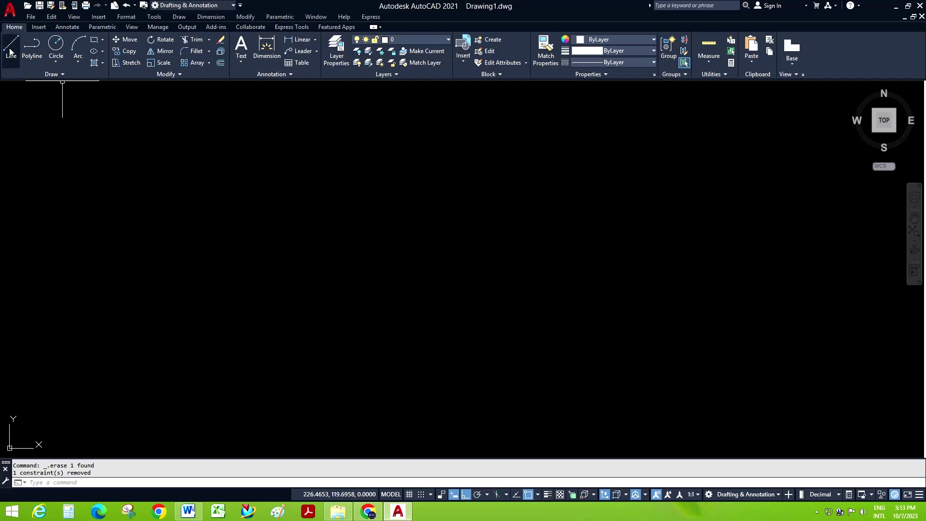
pyautogui.click(10, 46)
pyautogui.click(353, 363)
pyautogui.click(466, 494)
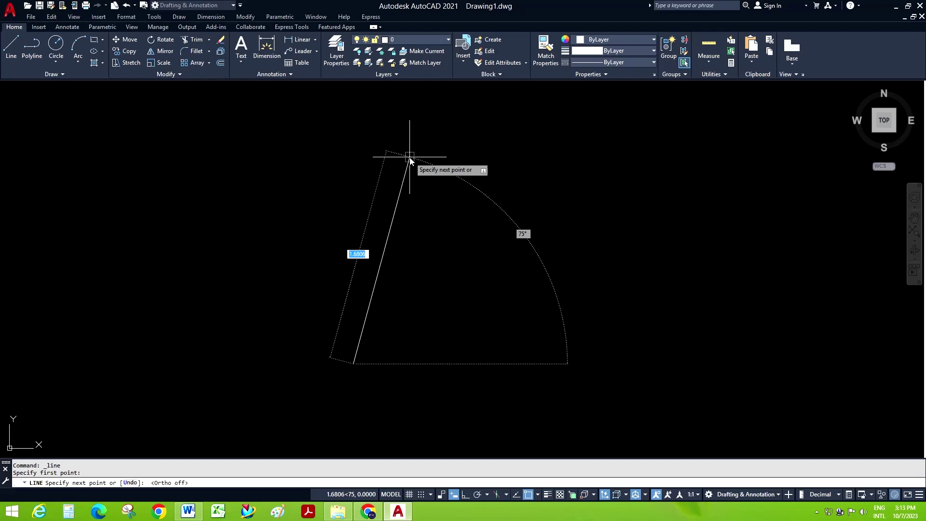
pyautogui.press('Escape')
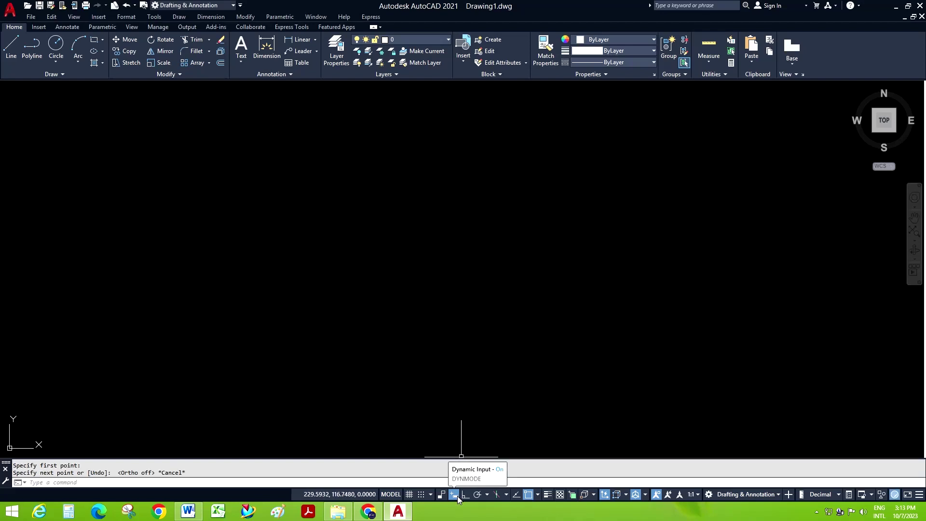
pyautogui.click(454, 494)
pyautogui.click(11, 46)
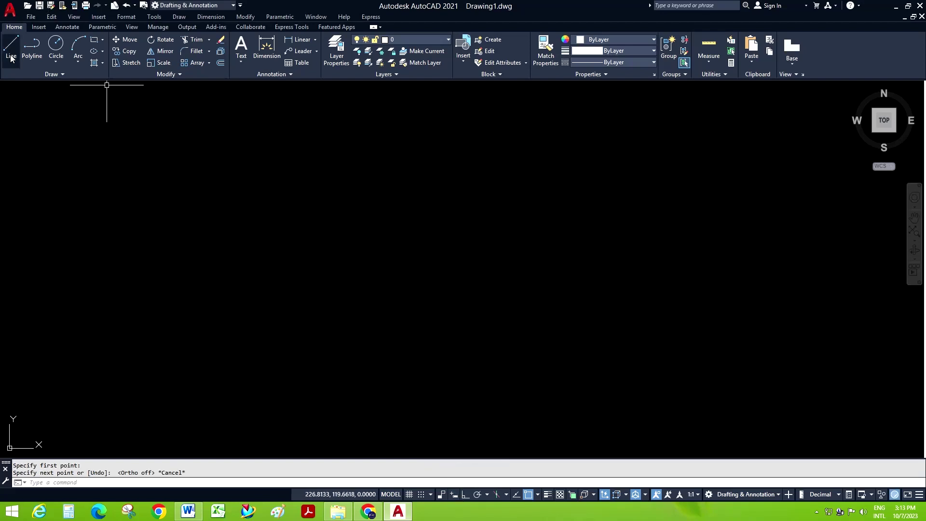
pyautogui.click(348, 371)
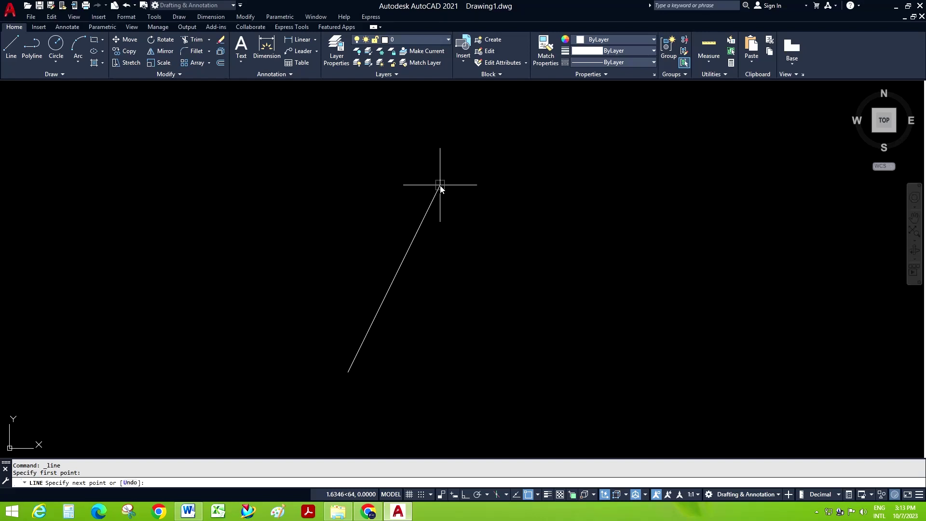
pyautogui.click(456, 494)
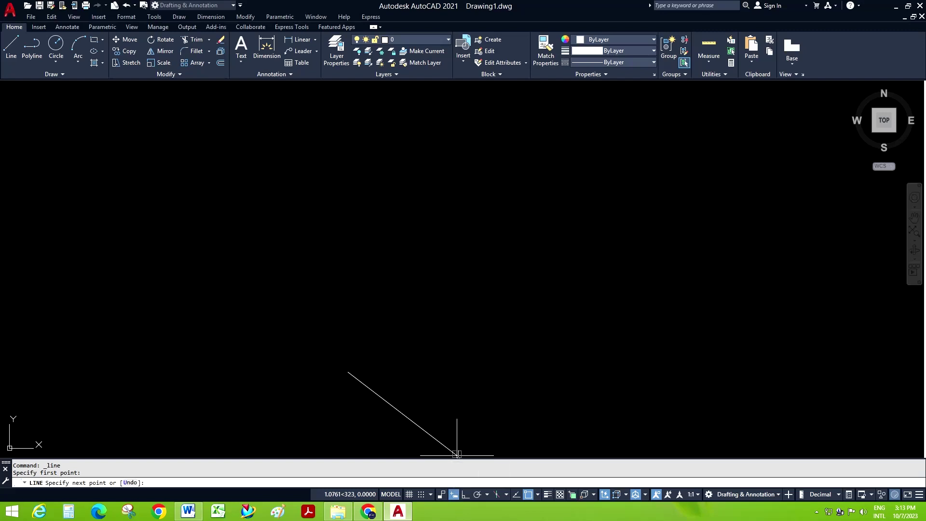
pyautogui.press('Escape')
pyautogui.click(11, 46)
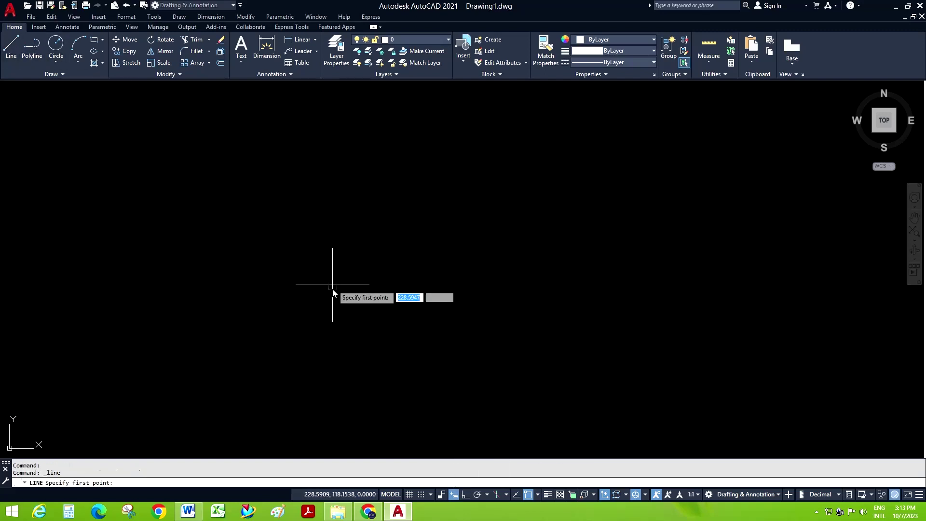
pyautogui.click(372, 330)
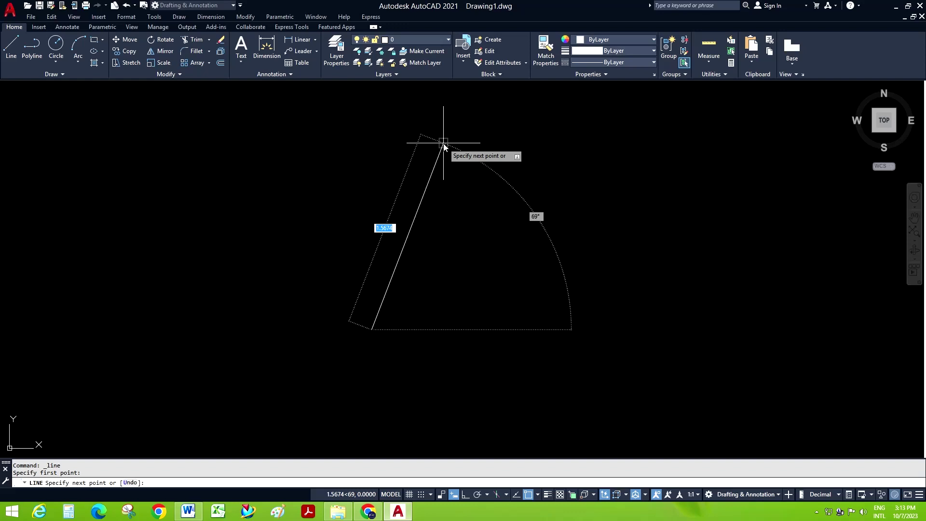
pyautogui.press('Escape')
pyautogui.click(56, 46)
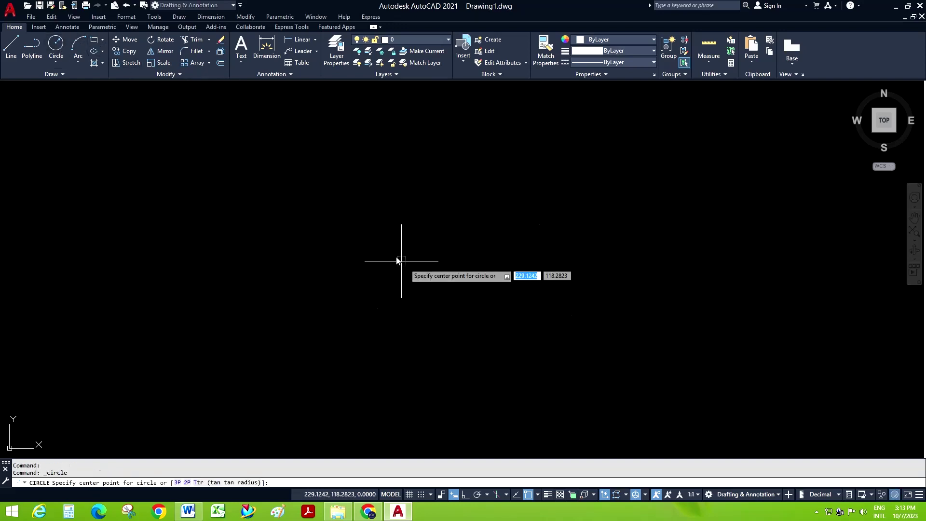
pyautogui.click(416, 271)
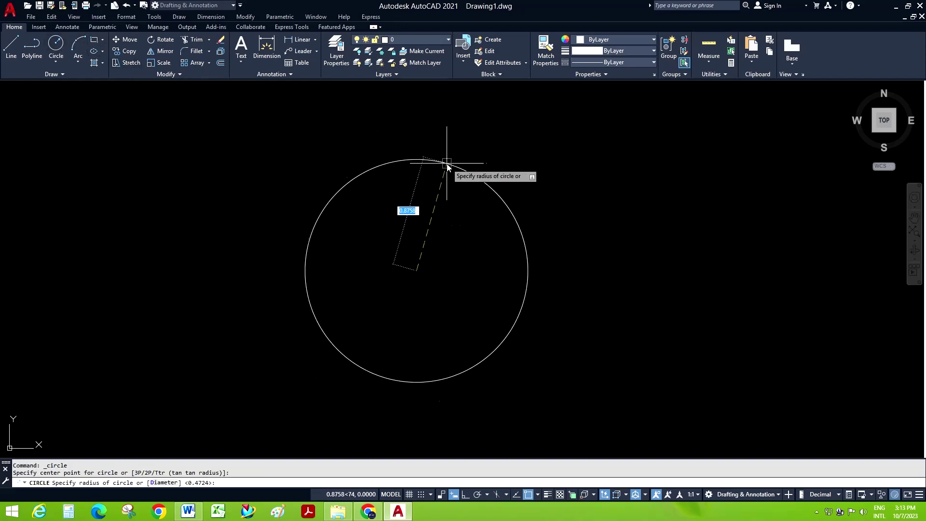
pyautogui.press('Escape')
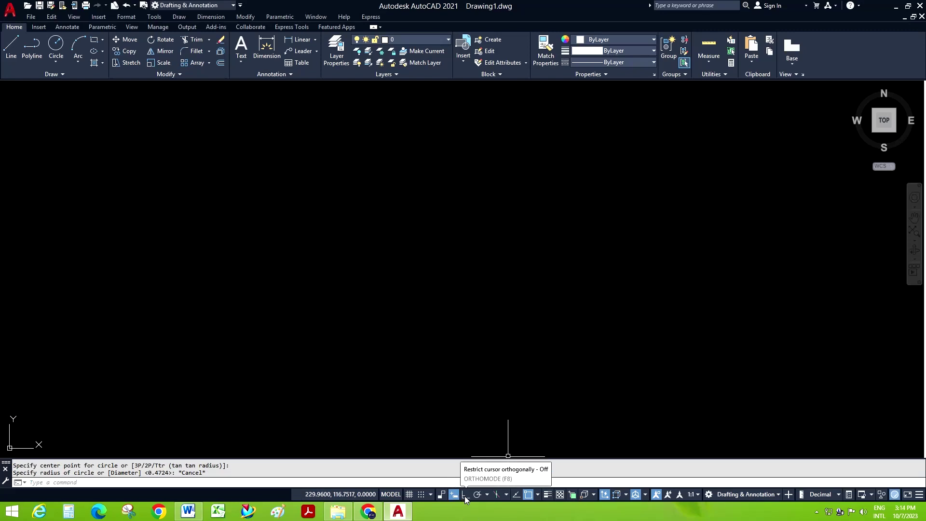
# - Turn dynamic input off, begin a test line, turn it back on, then cancel
pyautogui.click(453, 495)
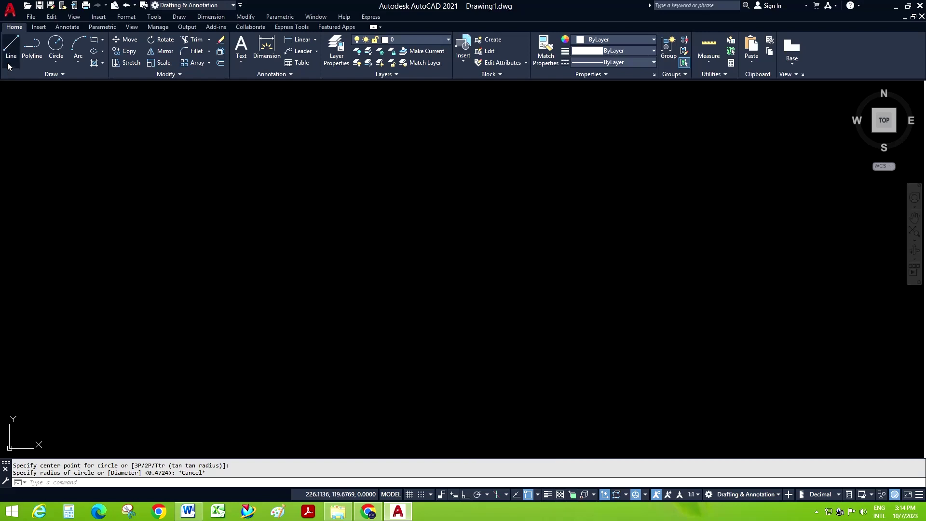
pyautogui.click(11, 46)
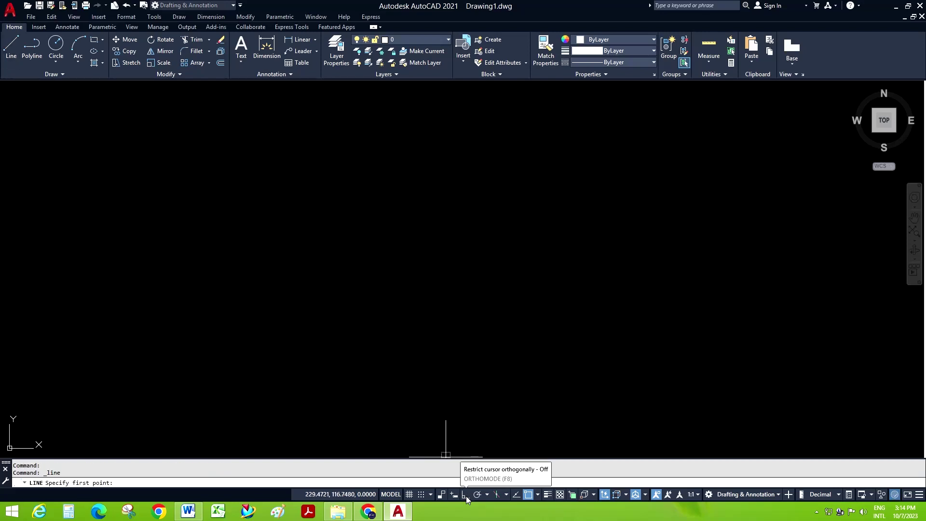
pyautogui.click(322, 355)
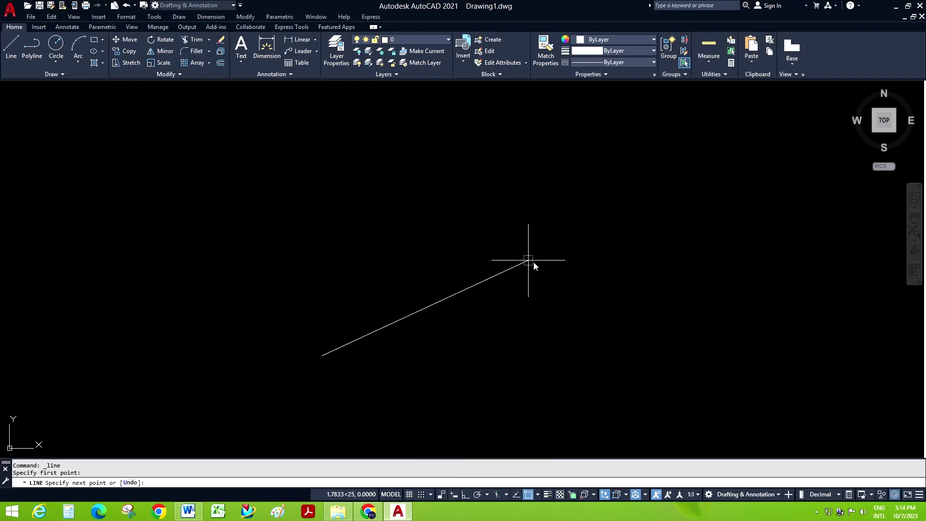
pyautogui.click(456, 496)
pyautogui.press('Escape')
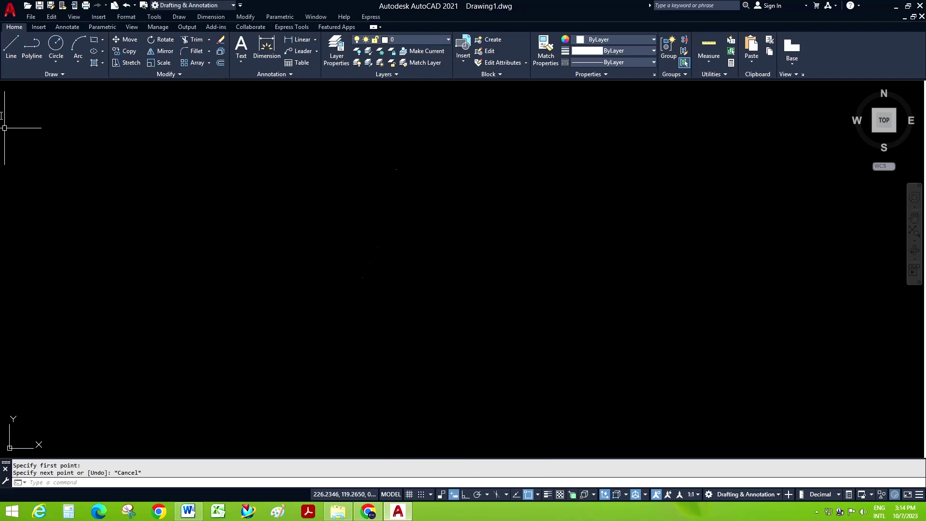
# - Begin another line, toggle Ortho on, off and on with F8, then cancel
pyautogui.click(11, 47)
pyautogui.click(316, 370)
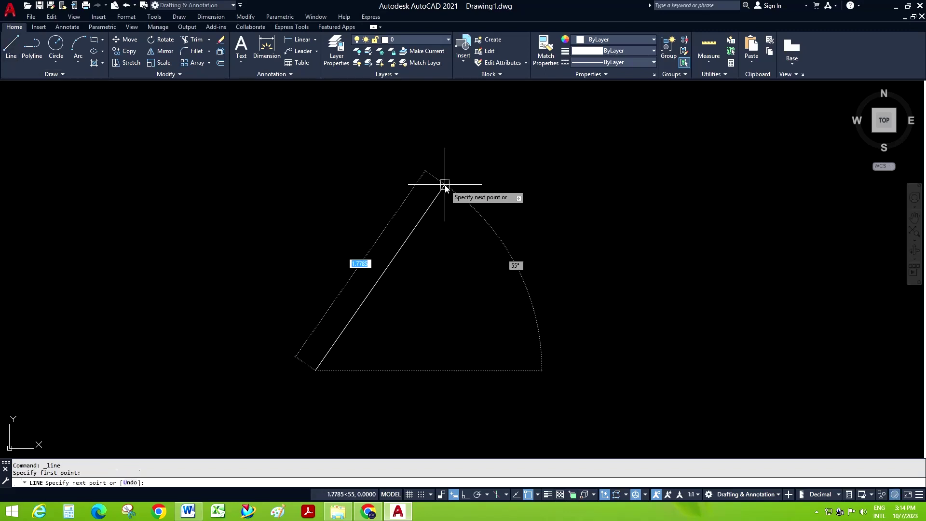
pyautogui.press('F8')
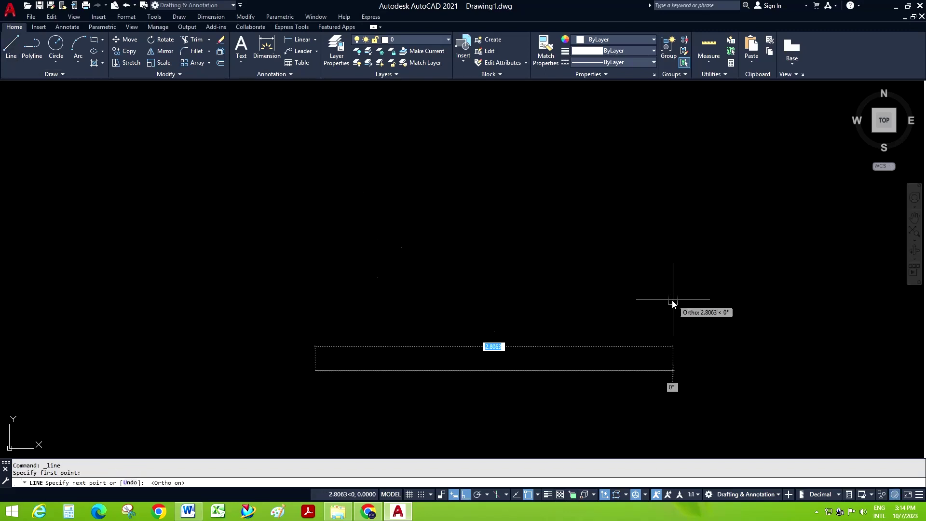
pyautogui.press('F8')
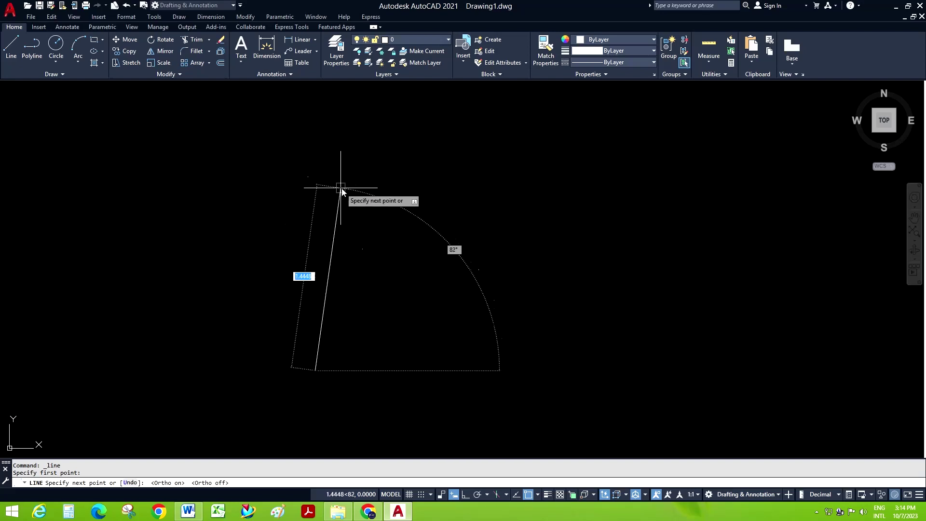
pyautogui.press('F8')
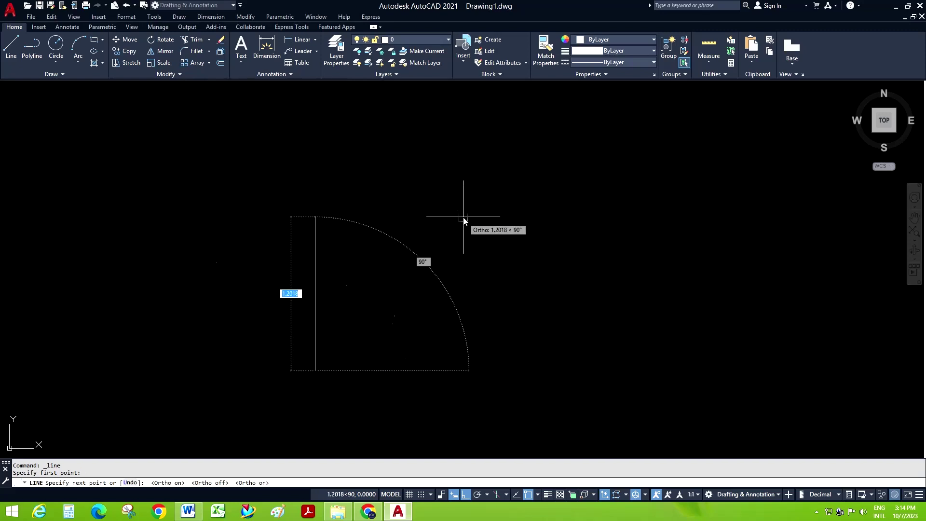
pyautogui.press('Escape')
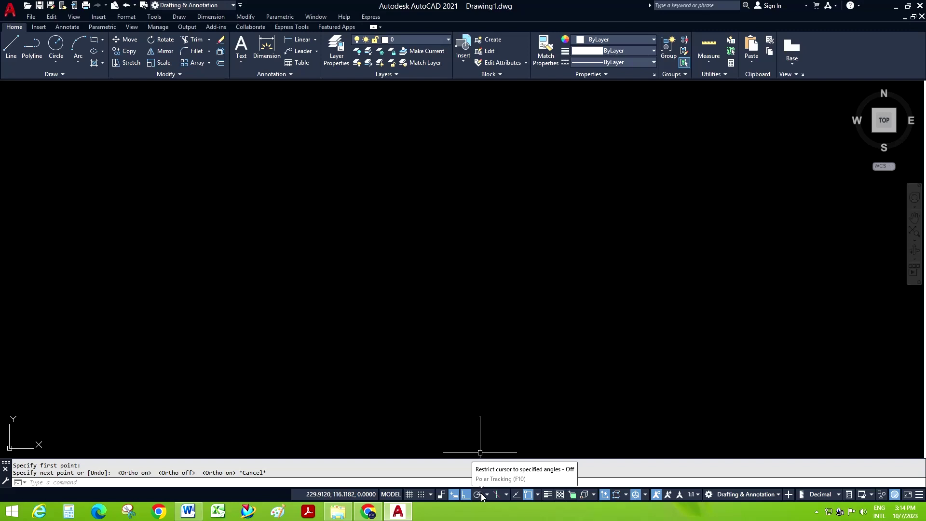
# - Turn polar tracking on, begin a line, and check the polar angle increment list
pyautogui.click(481, 494)
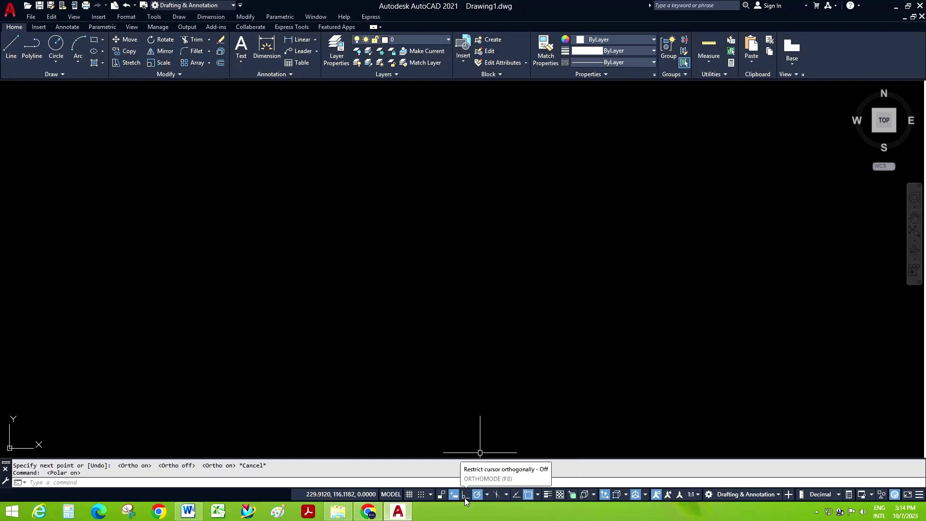
pyautogui.click(11, 46)
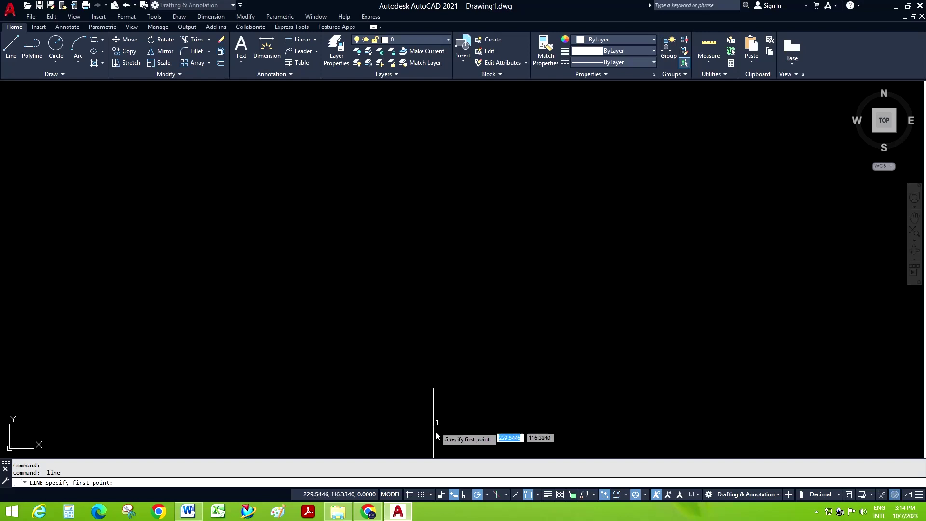
pyautogui.click(465, 494)
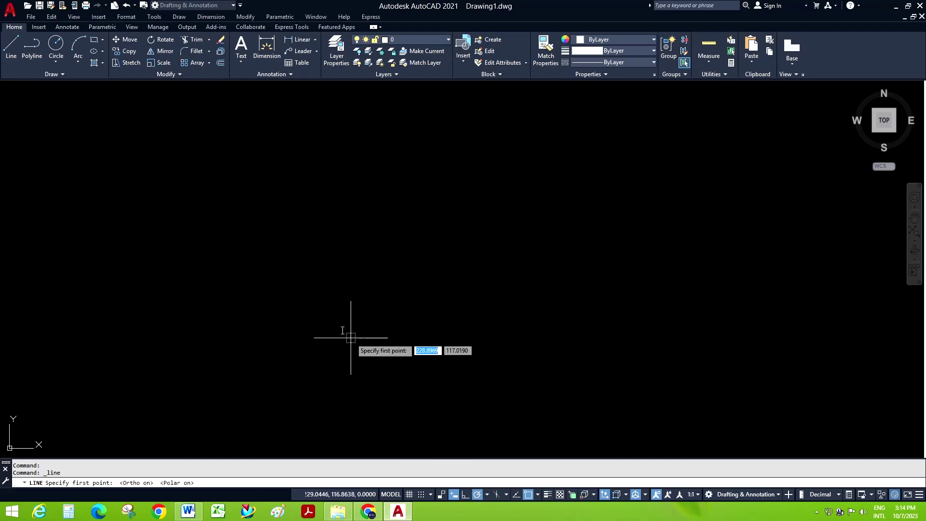
pyautogui.click(305, 346)
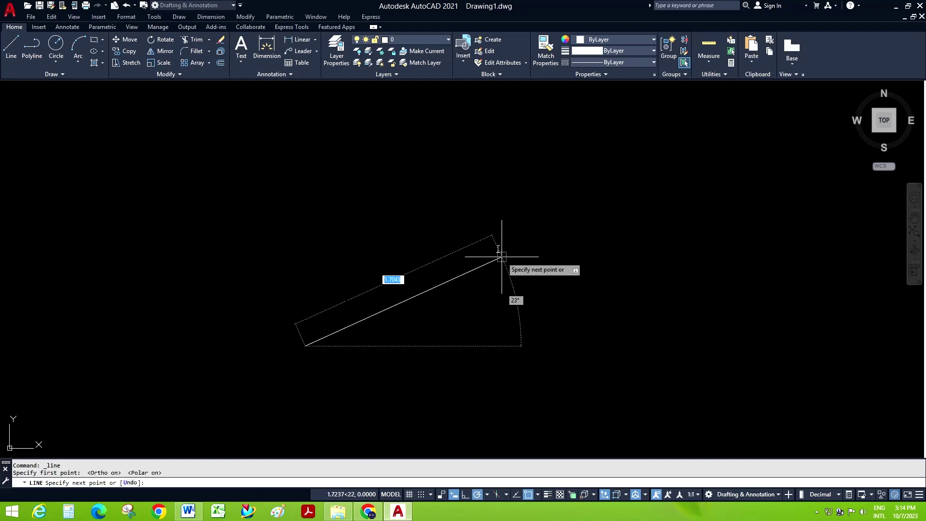
pyautogui.click(487, 493)
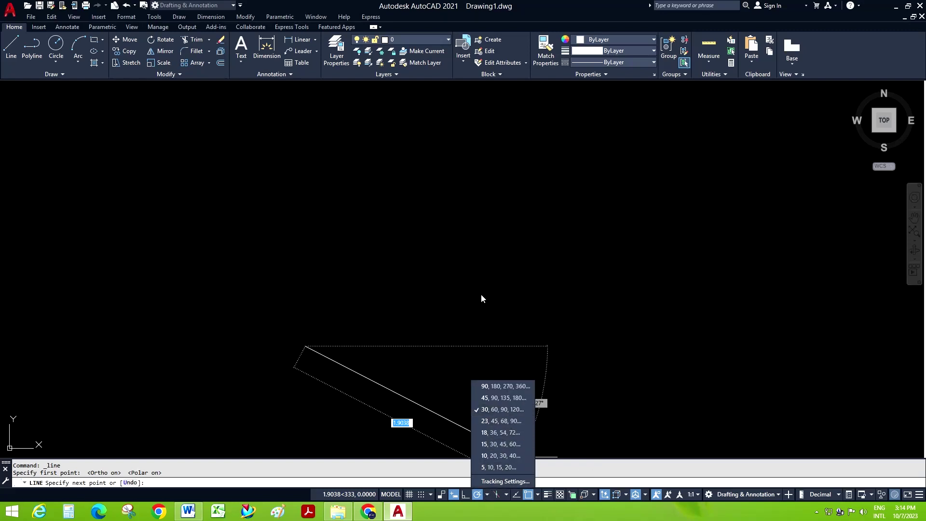
pyautogui.press('Escape')
# - Preview a line tracking 30° increments (60°, 90°), then cancel it
pyautogui.click(11, 46)
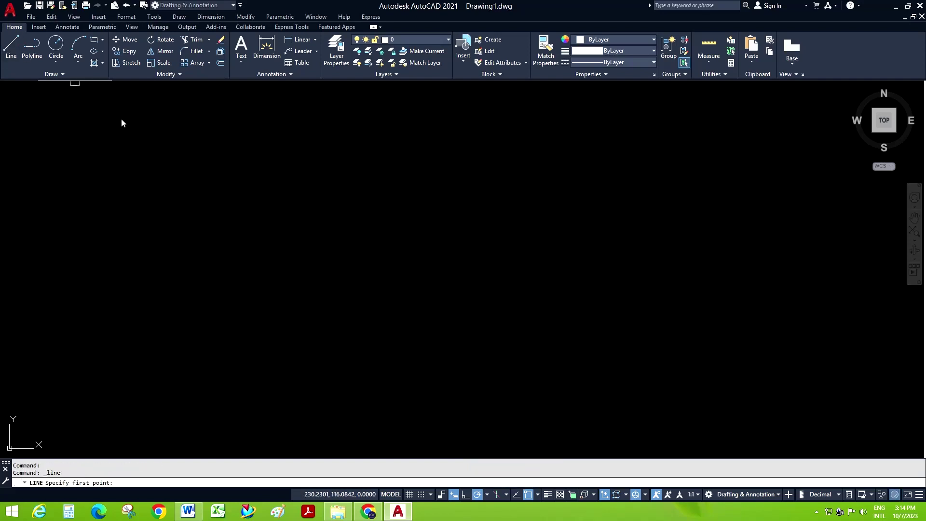
pyautogui.click(319, 353)
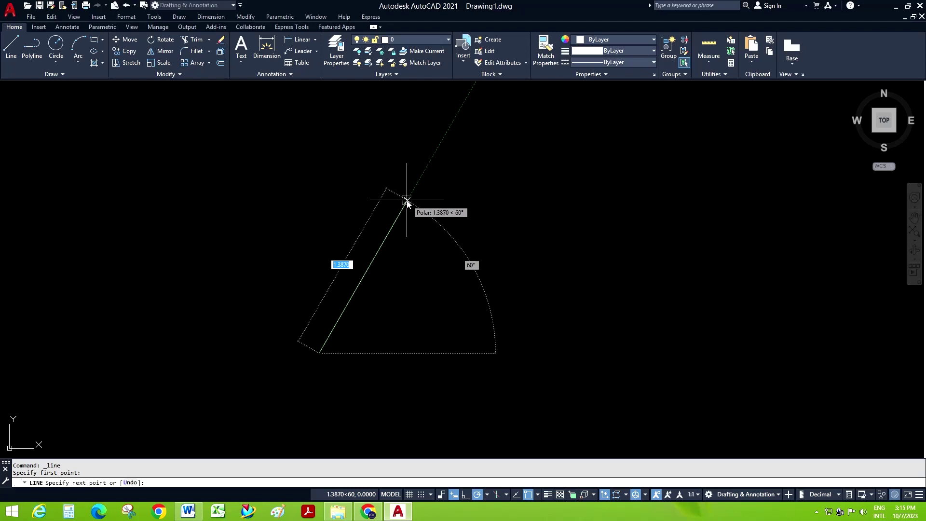
pyautogui.press('Escape')
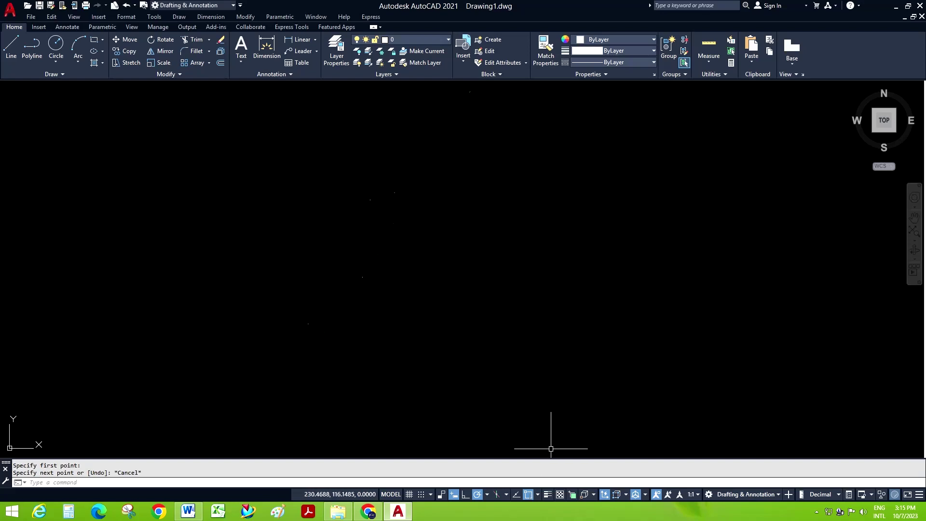
# - Switch from polar tracking to Ortho and draw a horizontal line
pyautogui.click(477, 495)
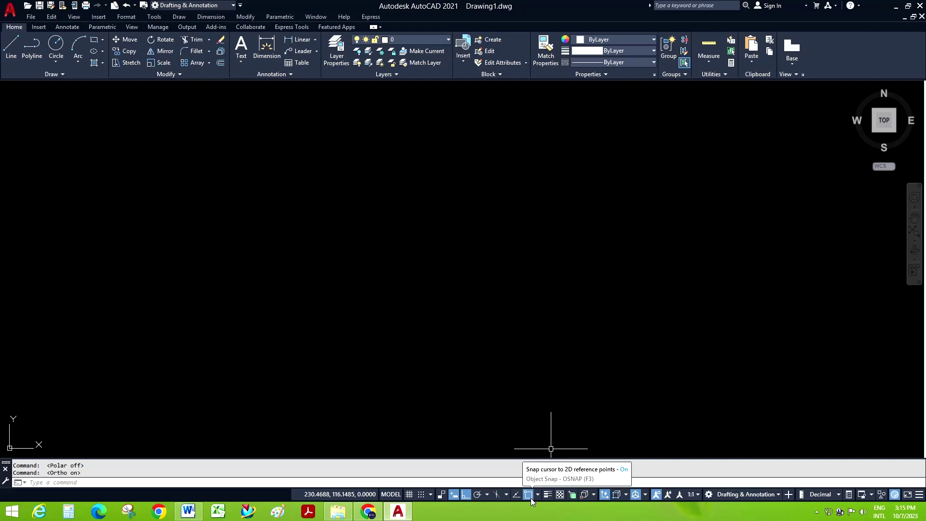
pyautogui.click(11, 47)
pyautogui.click(253, 217)
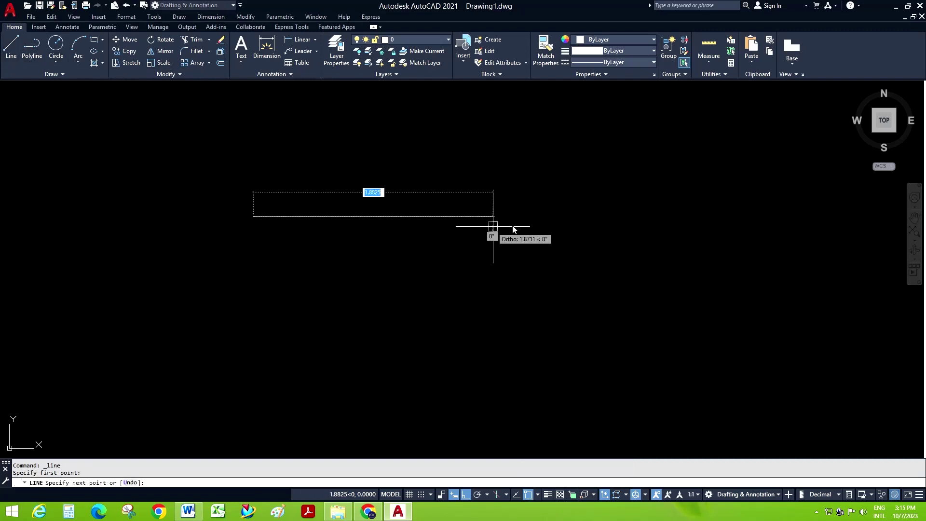
pyautogui.click(560, 234)
pyautogui.press('Escape')
# - With object snap on, draw a vertical line down from the horizontal line's left end
pyautogui.click(11, 47)
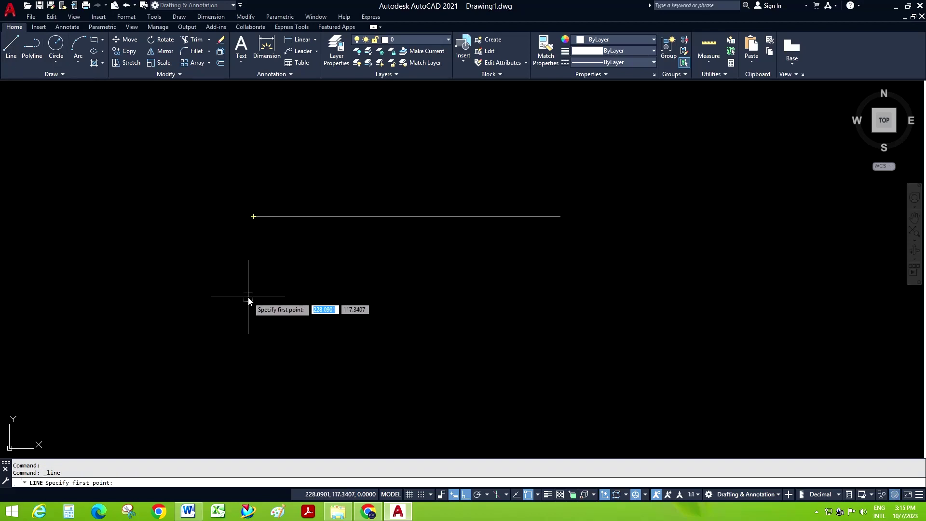
pyautogui.click(529, 493)
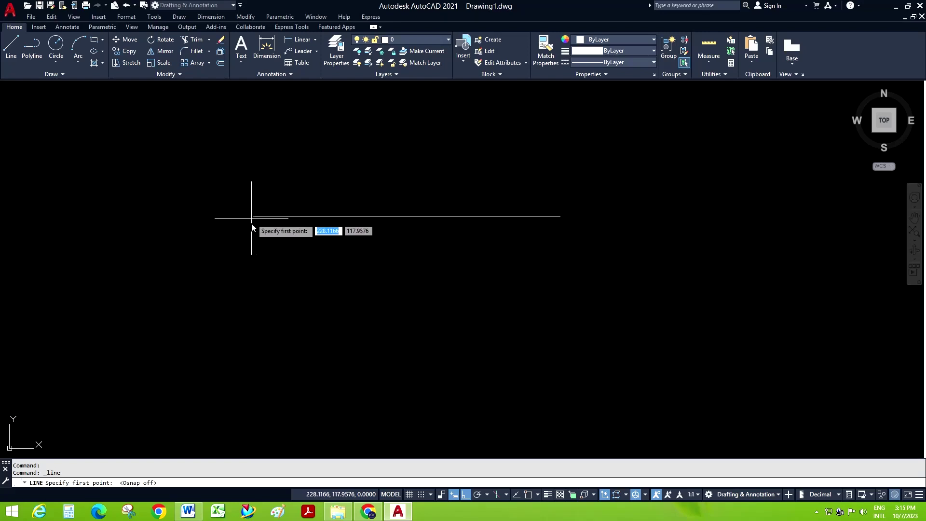
pyautogui.click(528, 494)
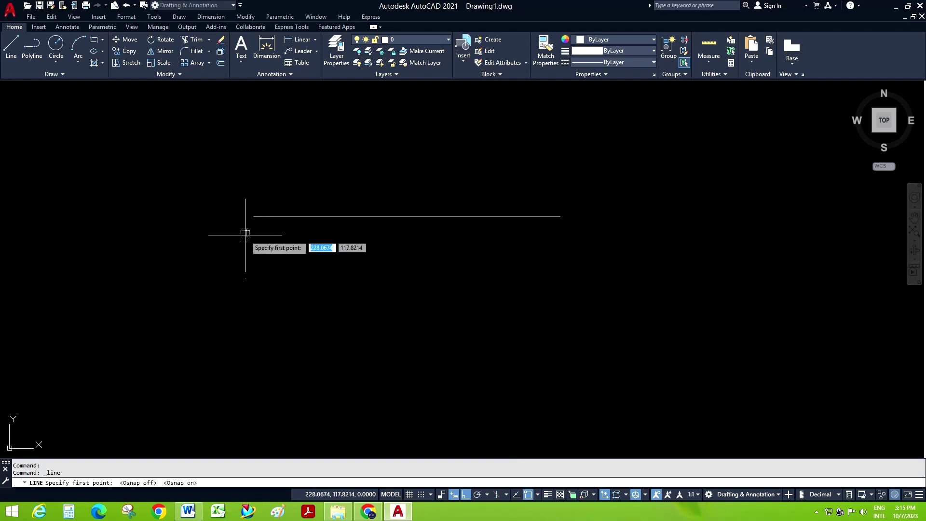
pyautogui.click(253, 216)
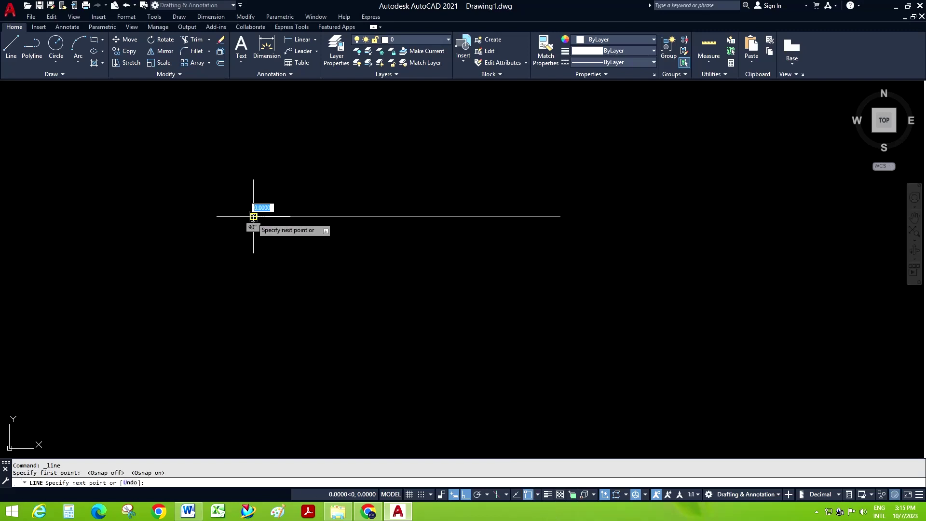
pyautogui.click(254, 366)
pyautogui.rightClick(330, 286)
pyautogui.click(348, 299)
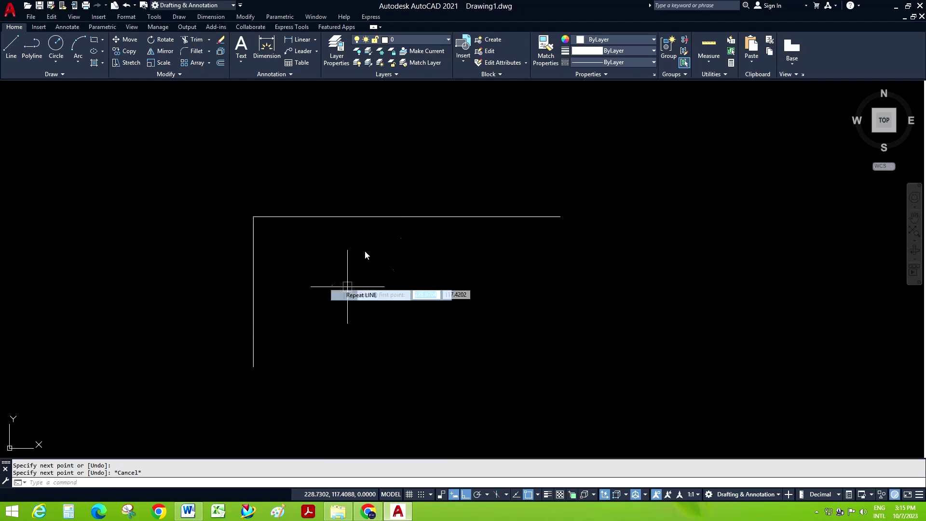
# - Draw vertical lines down from the horizontal line's midpoint and right end
pyautogui.click(407, 216)
pyautogui.click(410, 384)
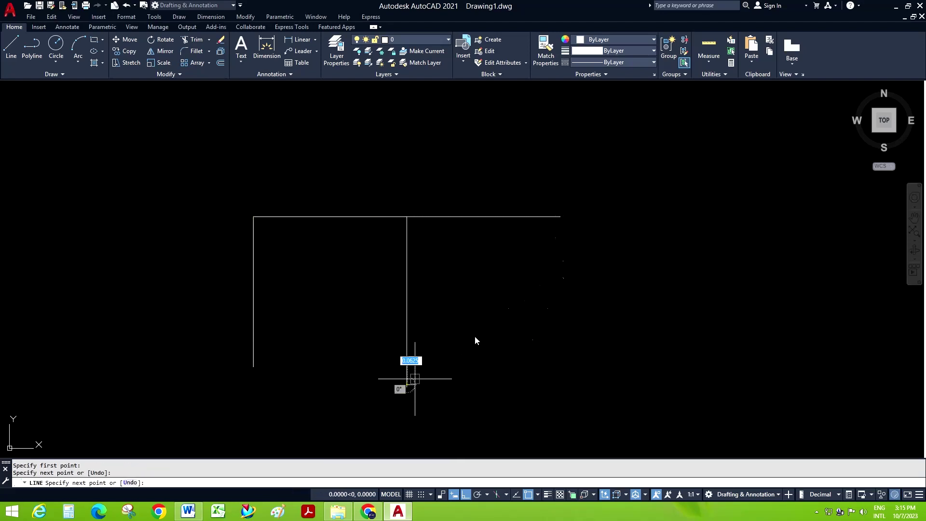
pyautogui.press('Escape')
pyautogui.rightClick(496, 273)
pyautogui.click(525, 278)
pyautogui.click(560, 216)
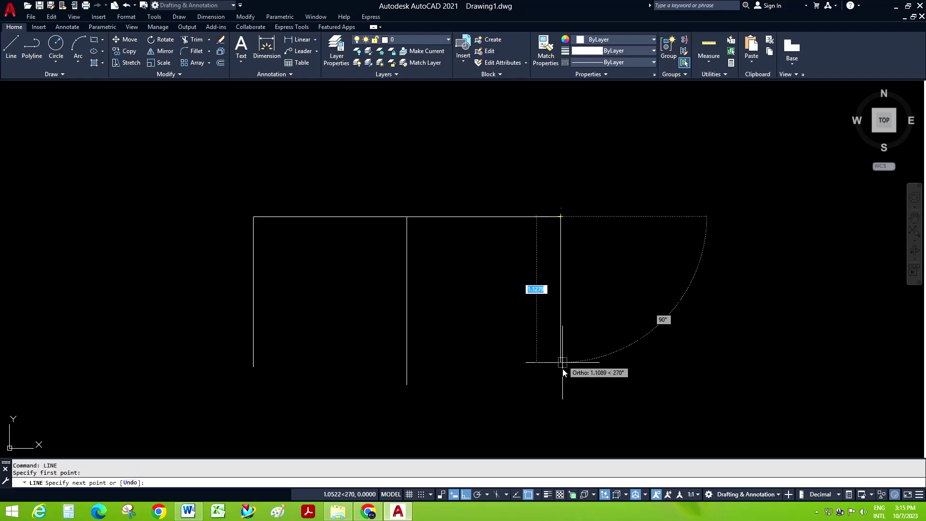
pyautogui.click(560, 375)
pyautogui.press('Escape')
pyautogui.rightClick(528, 494)
pyautogui.click(536, 480)
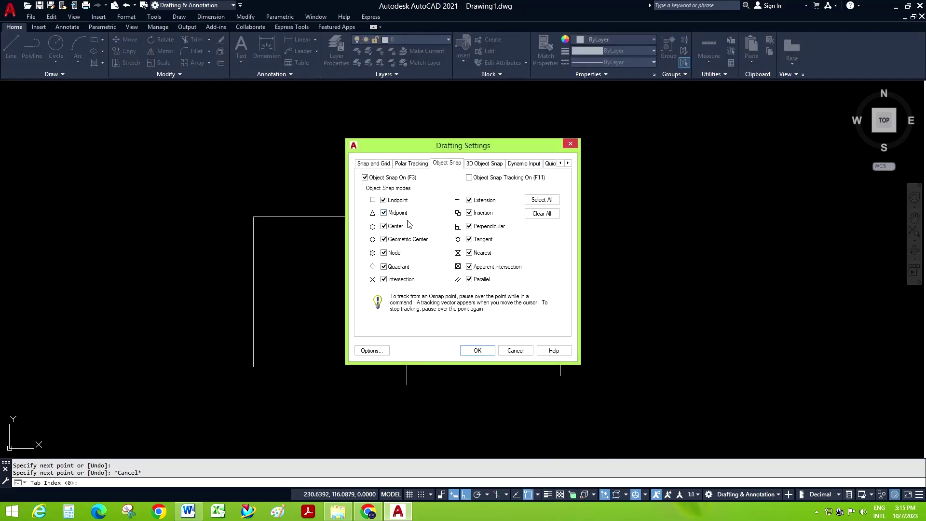
pyautogui.click(515, 351)
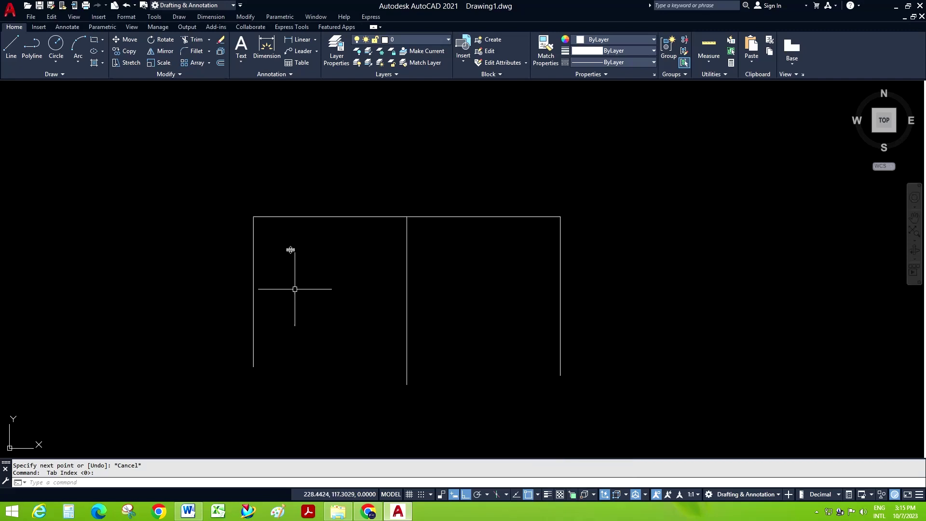
# - Window-select and delete all four lines, then bring up the screen recorder controls
pyautogui.click(161, 145)
pyautogui.click(693, 448)
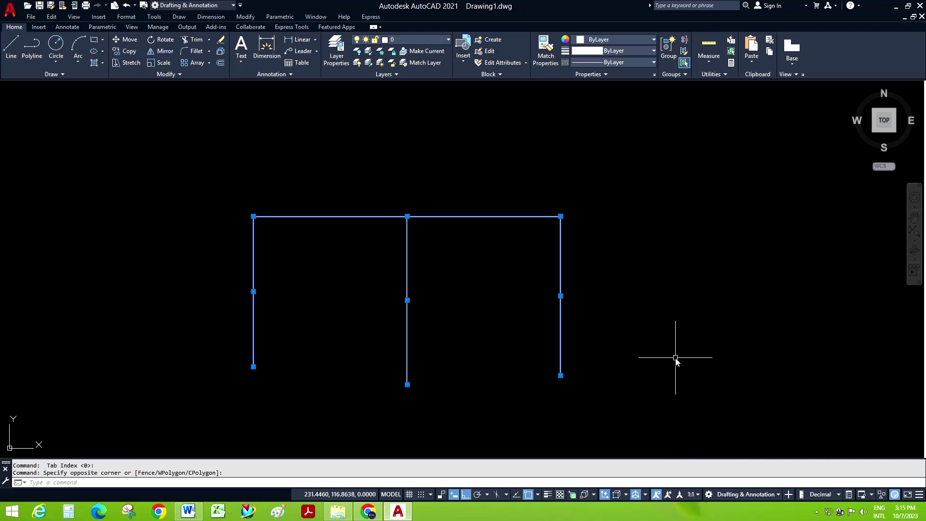
pyautogui.press('Delete')
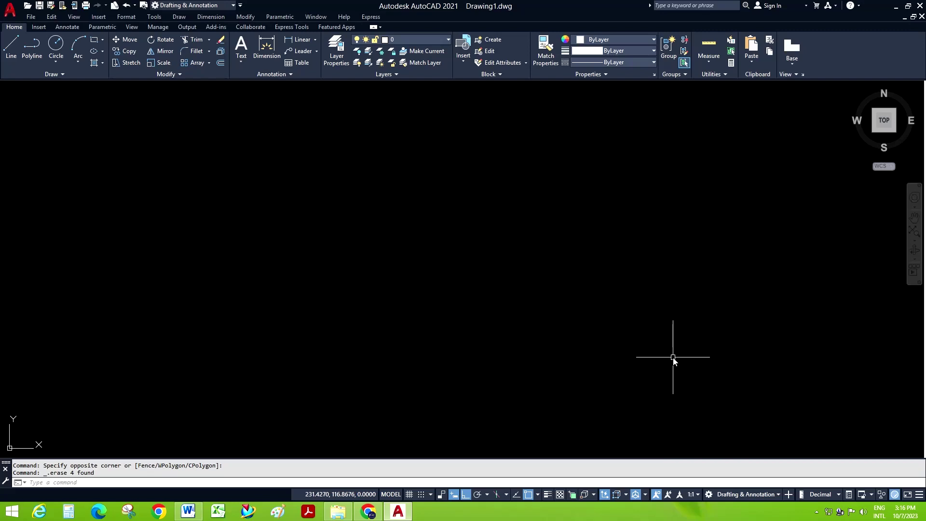
pyautogui.click(817, 511)
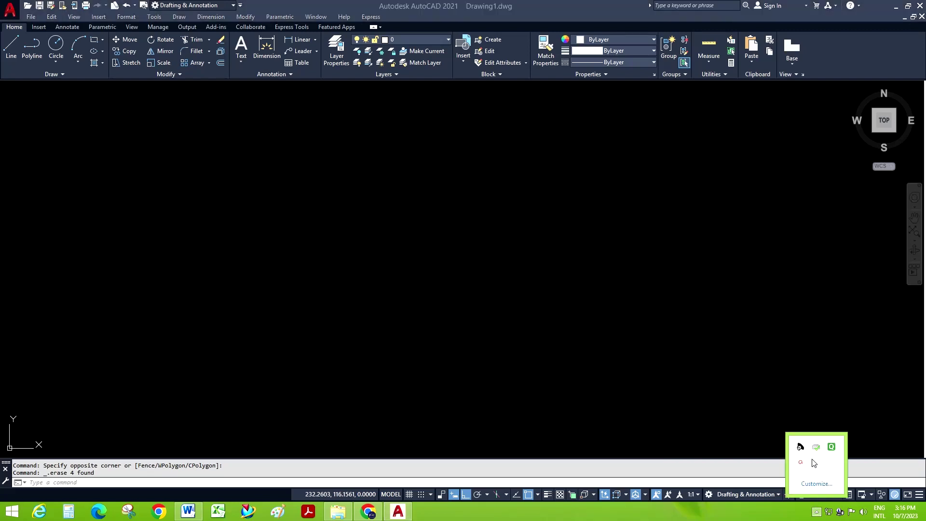
pyautogui.click(804, 462)
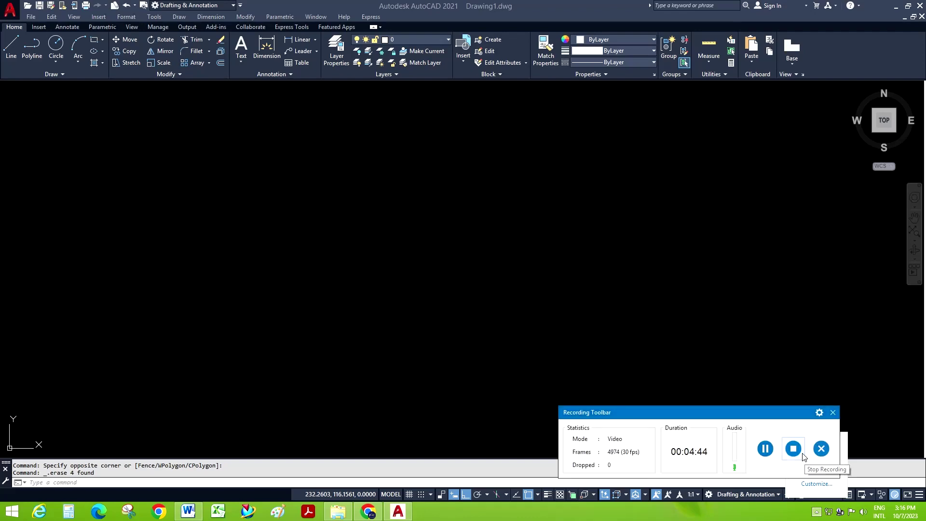